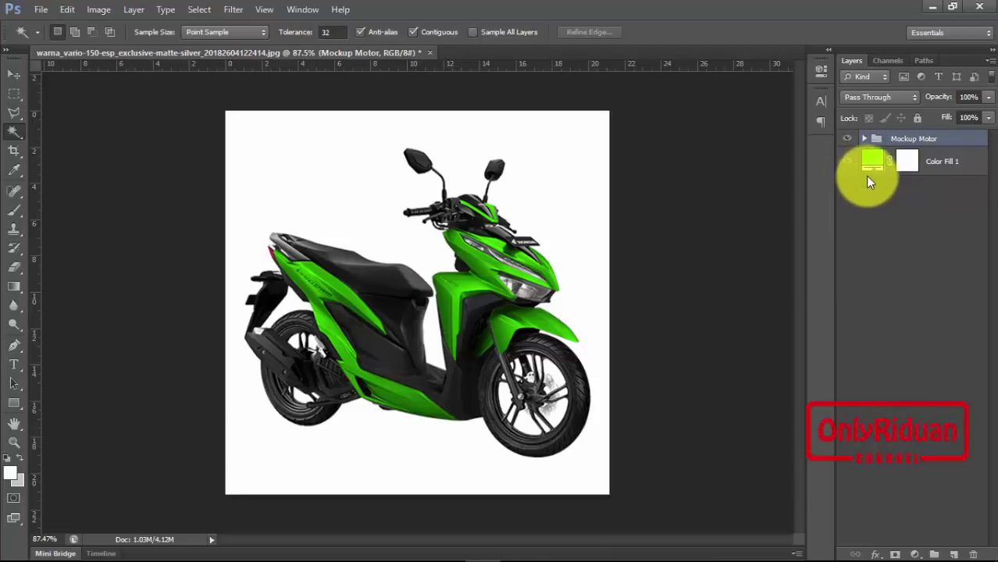
Open Color Fill 1's colour picker and preview magenta and red hues on the scooter
double_click(873, 160)
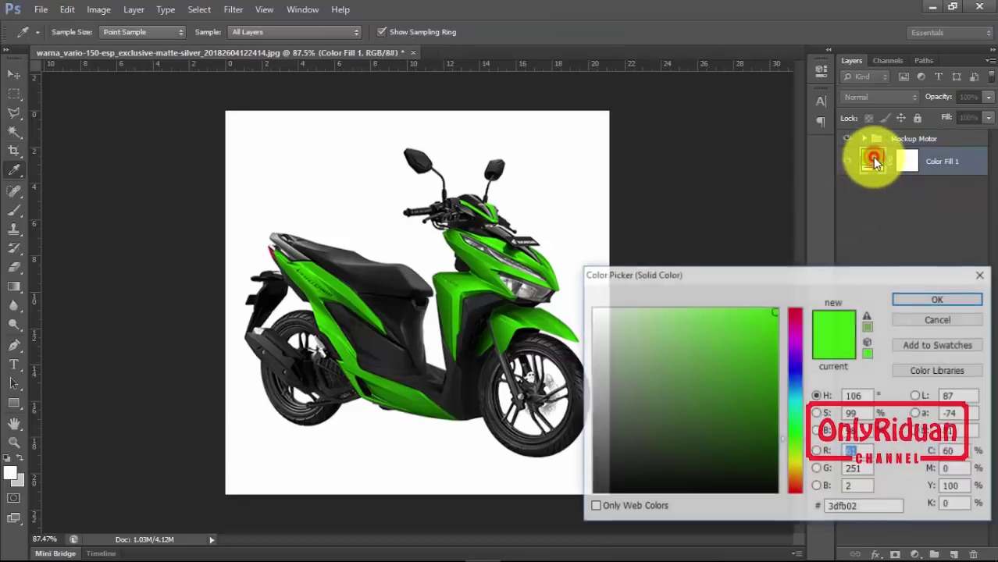
drag(775, 263, 770, 160)
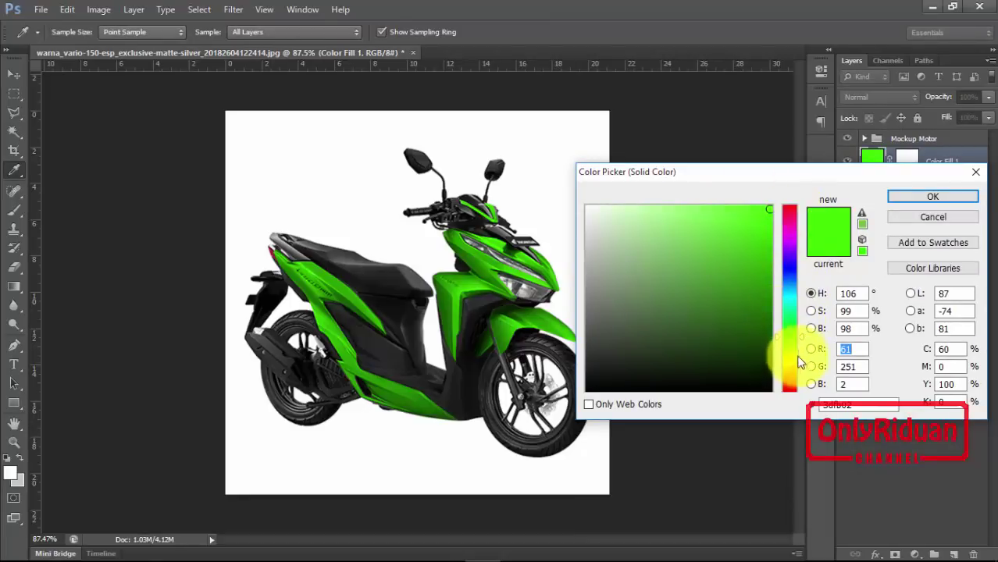
drag(803, 338, 797, 266)
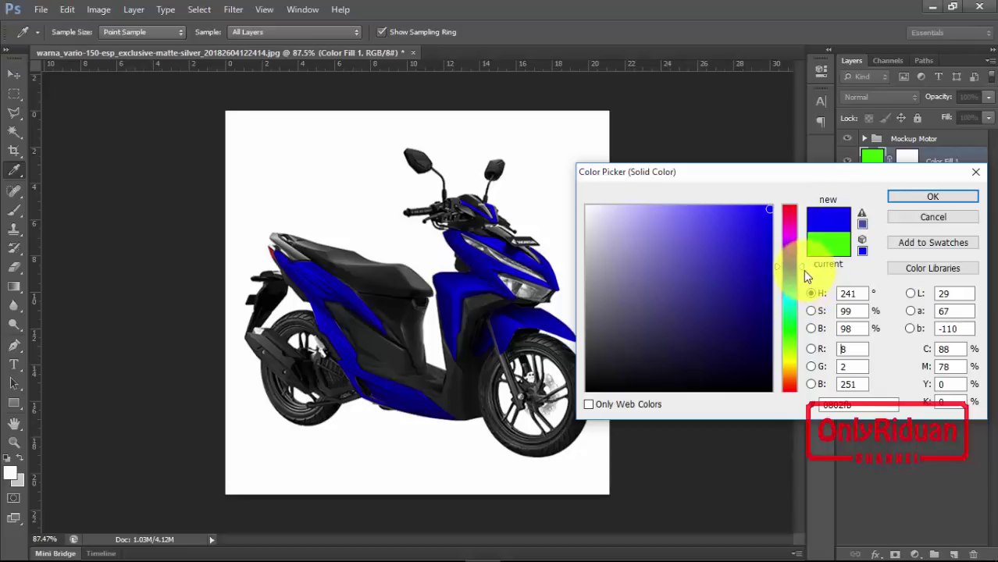
drag(801, 268, 804, 236)
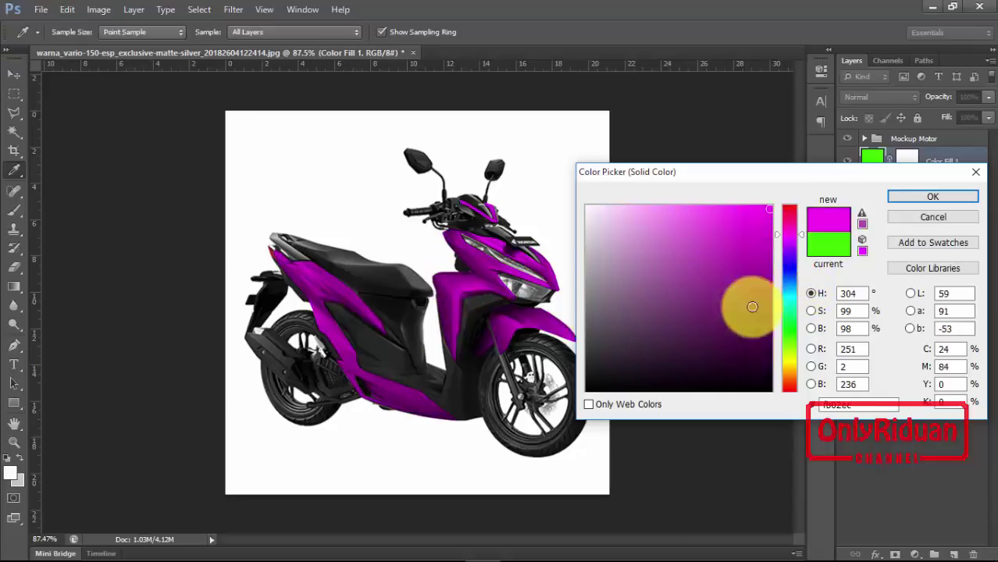
click(802, 234)
mouse_move(802, 234)
mouse_down()
mouse_move(802, 208)
mouse_move(800, 367)
mouse_up()
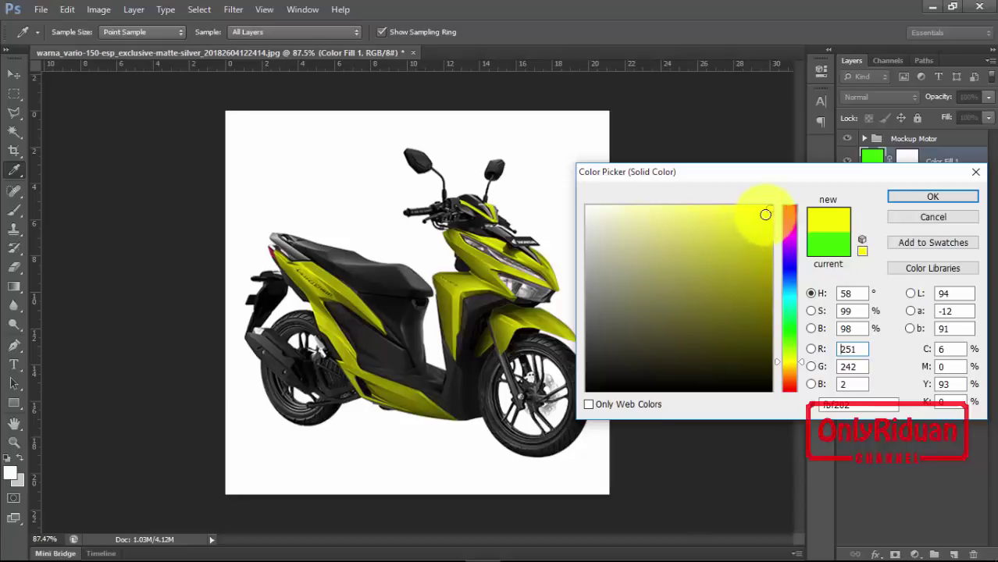
Adjust saturation and brightness, ending on a bright blue fill (R 7, G 141, B 245)
drag(769, 210, 703, 211)
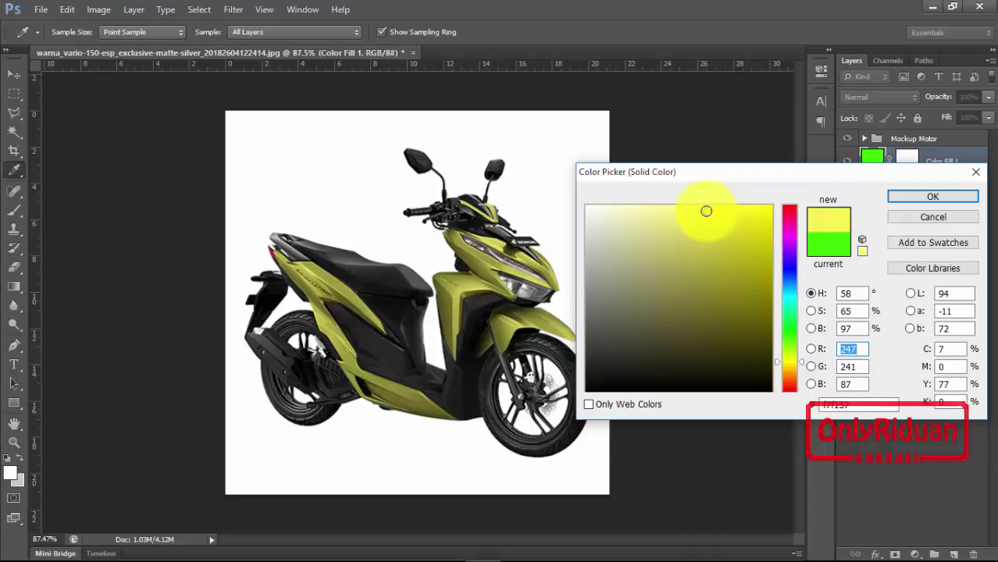
mouse_move(703, 211)
mouse_down()
mouse_move(704, 261)
mouse_move(631, 330)
mouse_move(652, 252)
mouse_up()
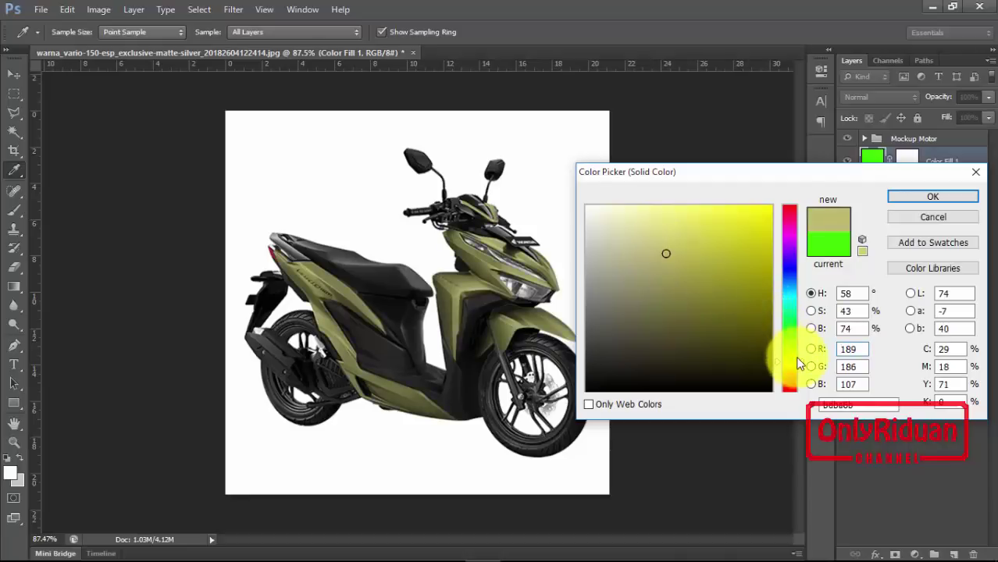
mouse_move(794, 352)
mouse_down()
mouse_move(812, 330)
mouse_move(808, 292)
mouse_up()
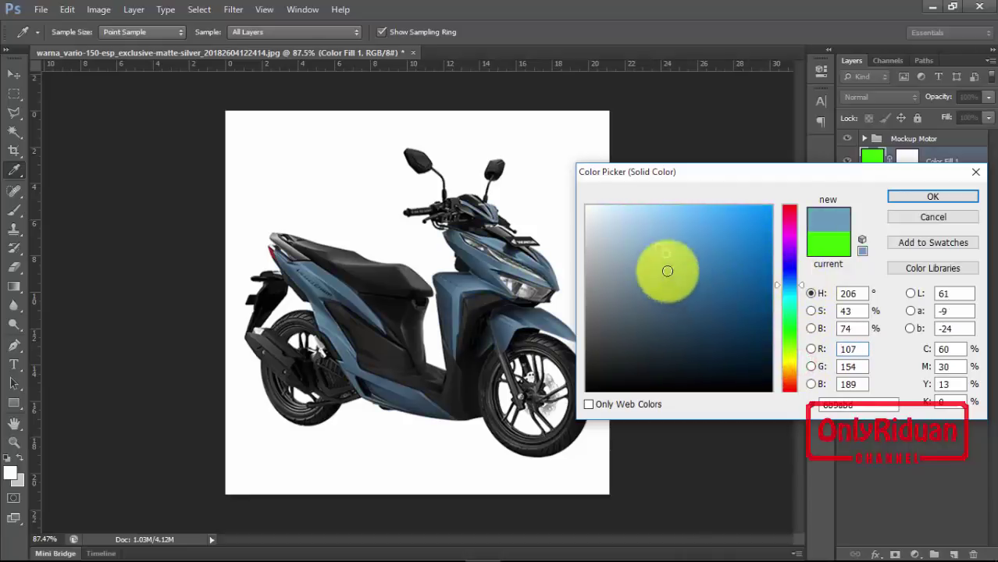
mouse_move(664, 254)
mouse_down()
mouse_move(662, 245)
mouse_move(702, 236)
mouse_move(662, 283)
mouse_move(664, 250)
mouse_move(682, 249)
mouse_move(690, 227)
mouse_move(767, 213)
mouse_up()
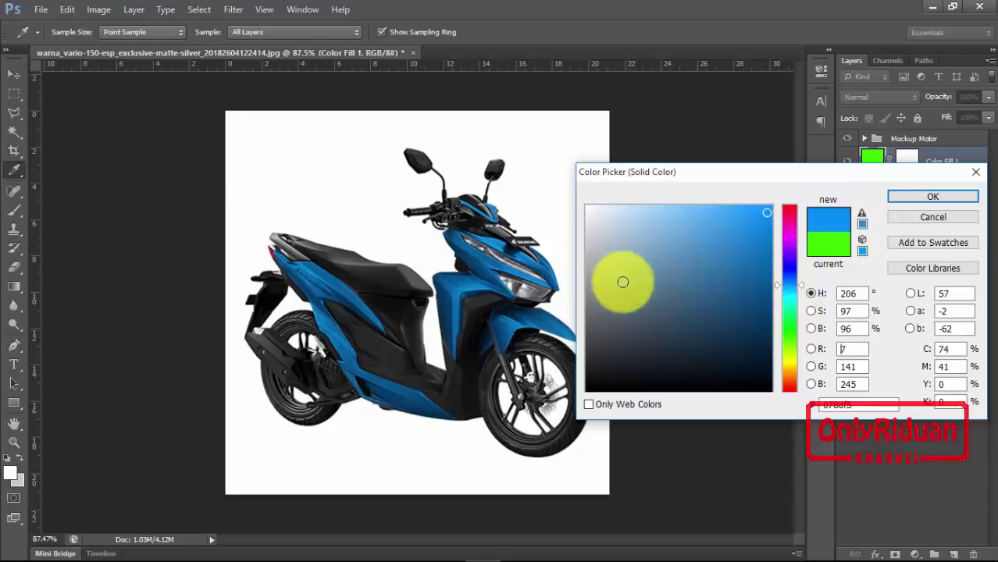
Try red-orange, green and magenta hues, then confirm Color Fill 1 as purple-magenta (R 248, G 2, B 251)
mouse_move(803, 284)
mouse_down()
mouse_move(800, 385)
mouse_move(801, 321)
mouse_up()
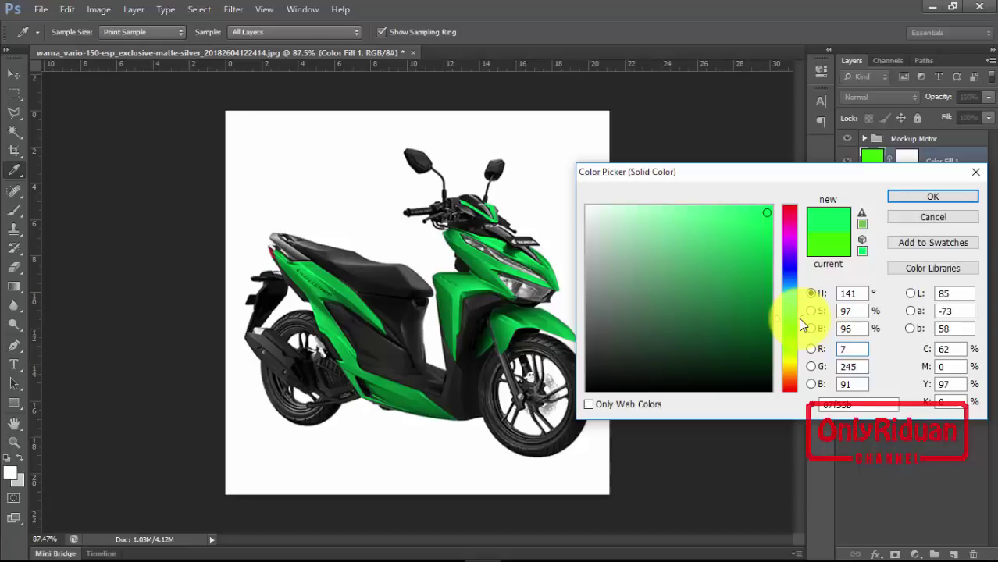
drag(771, 214, 769, 212)
drag(800, 319, 805, 227)
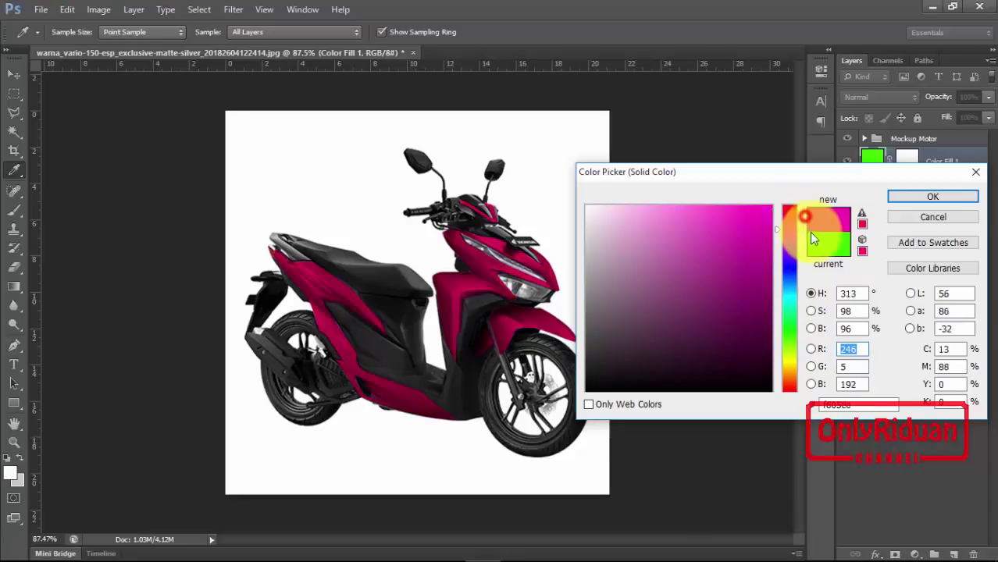
drag(804, 216, 802, 338)
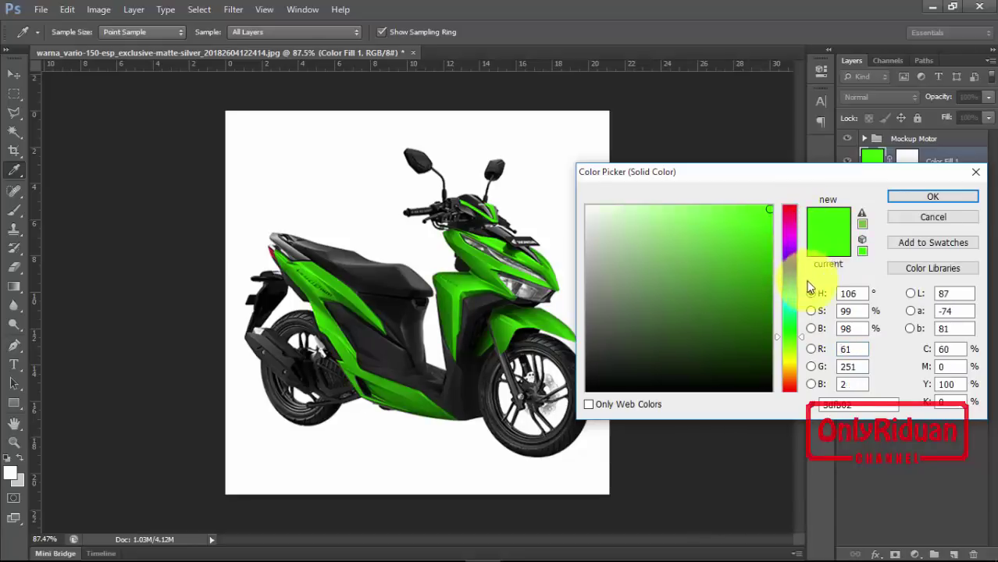
drag(797, 336, 805, 236)
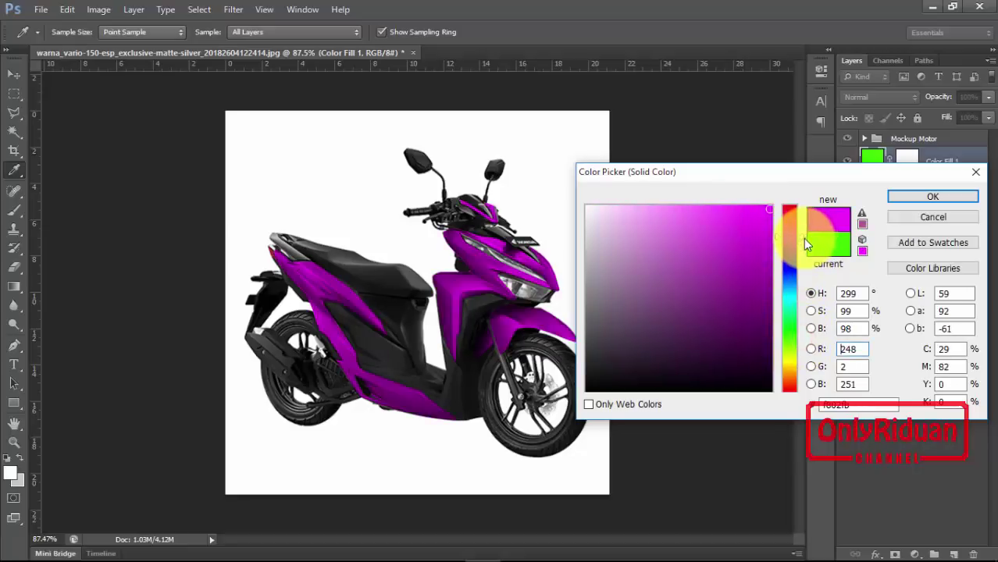
click(937, 196)
key(w)
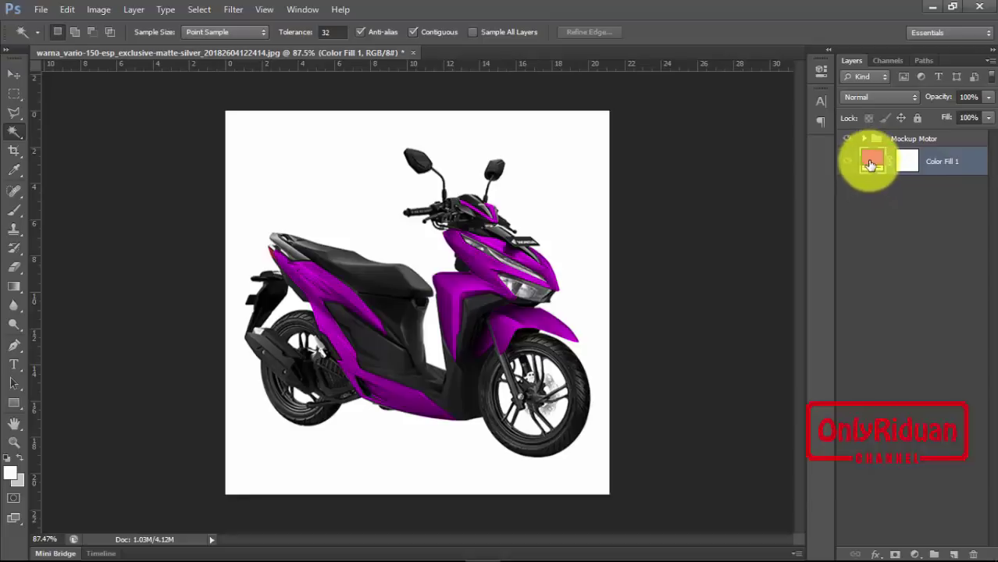
Add a Solid Color fill layer, Color Fill 2, set to teal (H 186°) over the purple fill
click(917, 555)
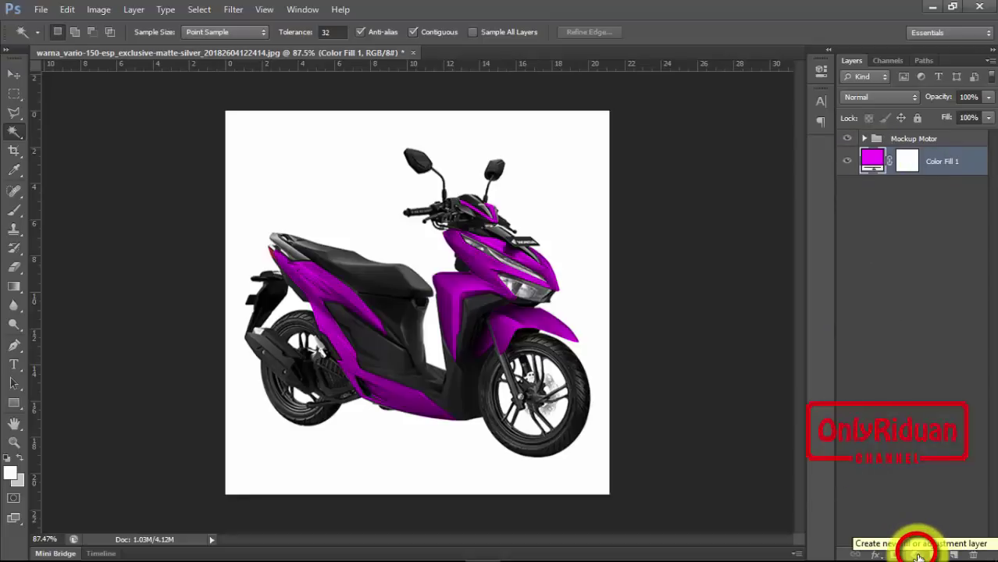
click(919, 553)
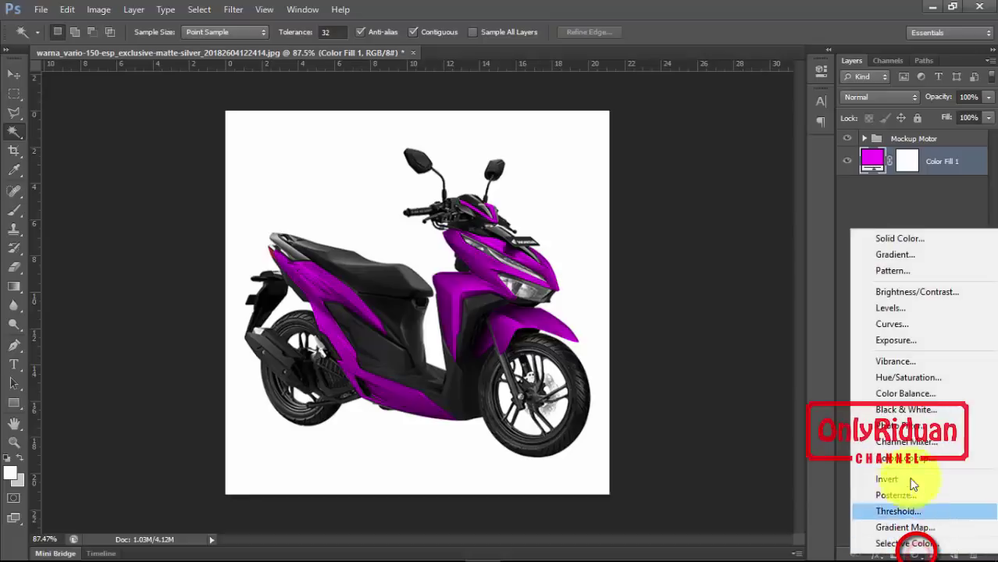
click(906, 239)
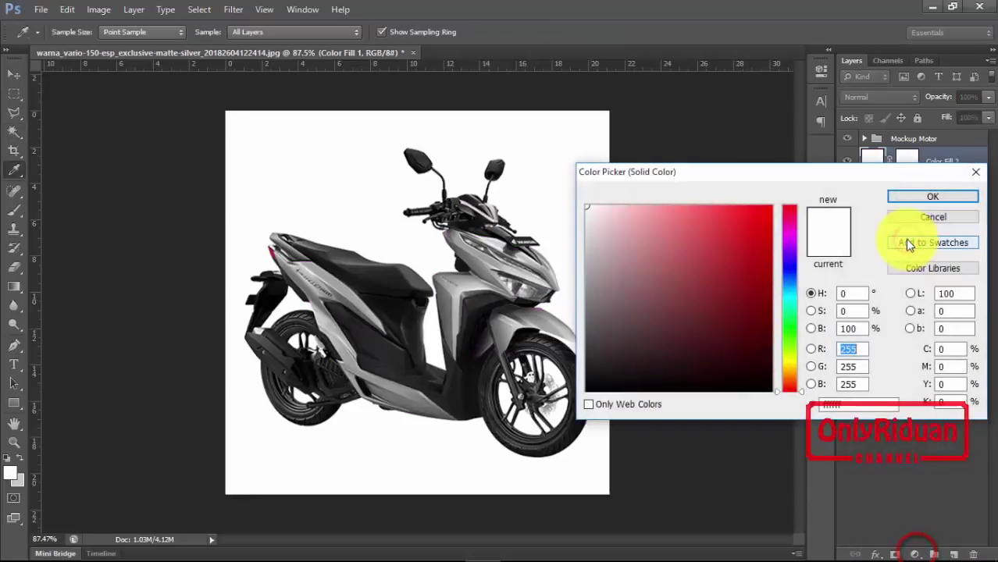
mouse_move(784, 168)
mouse_down()
mouse_move(835, 233)
mouse_move(843, 220)
mouse_up()
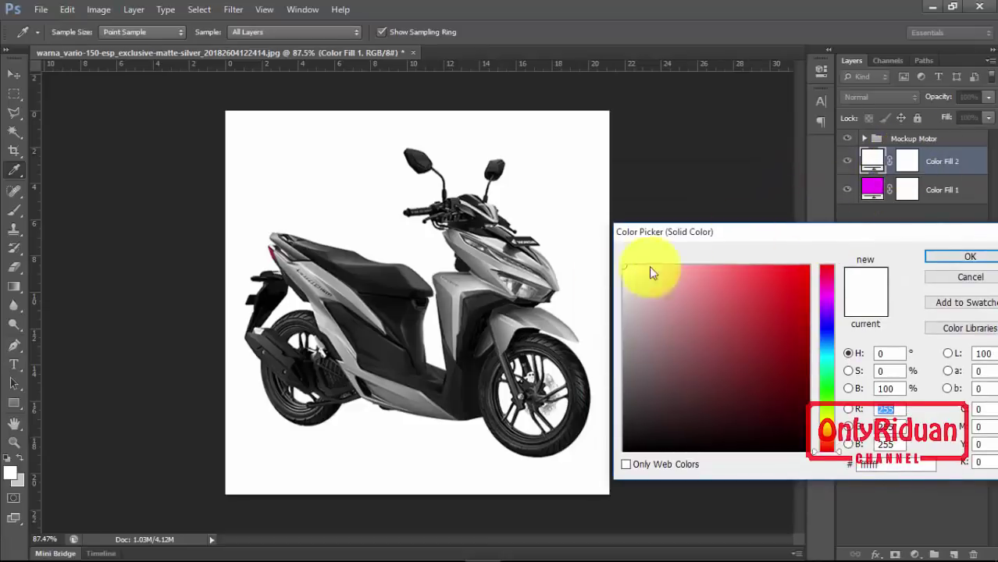
mouse_move(628, 271)
mouse_down()
mouse_move(796, 306)
mouse_move(801, 359)
mouse_up()
click(828, 355)
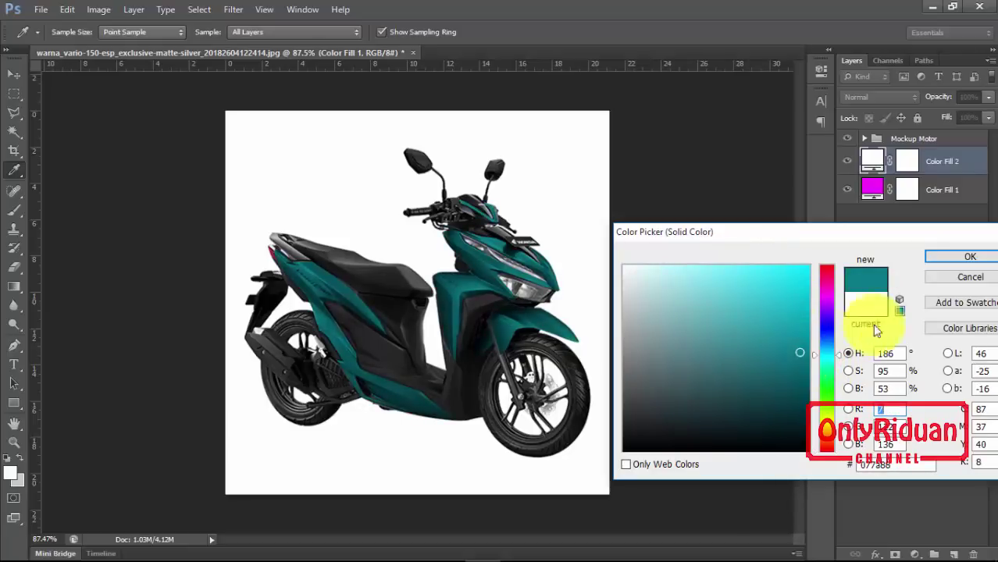
click(960, 257)
key(w)
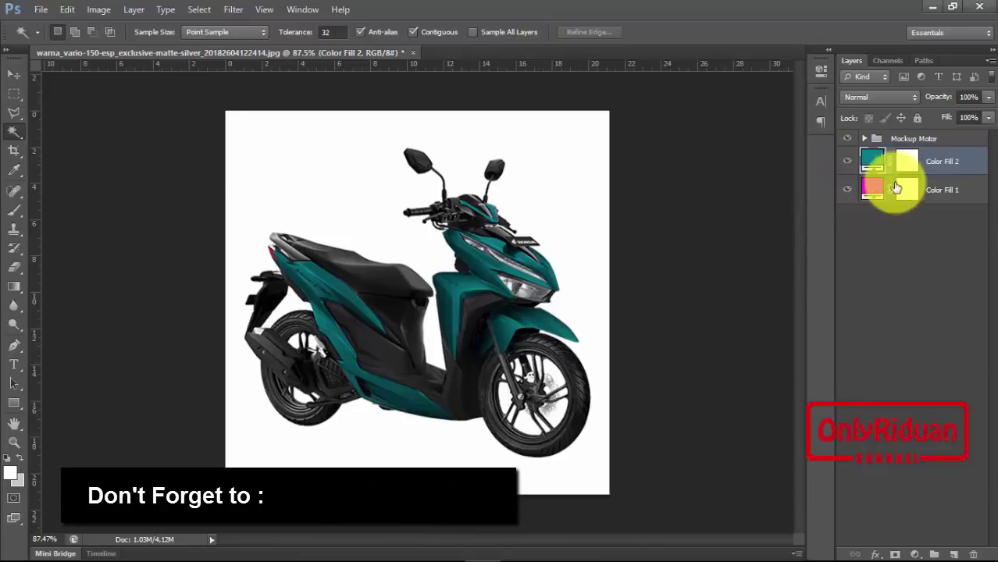
Hide and reshow Color Fill 2 to compare the teal fill against the purple beneath
click(849, 162)
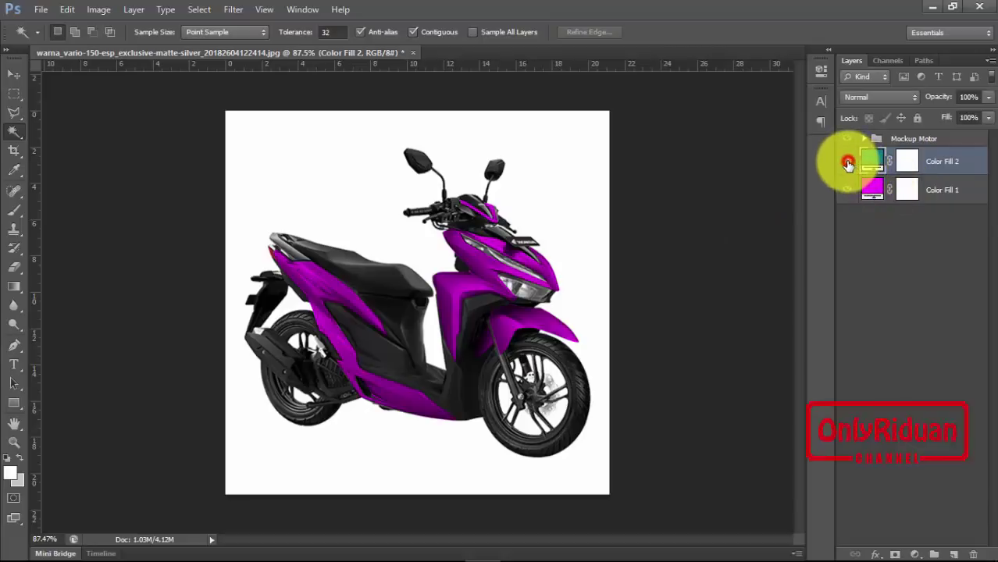
click(848, 161)
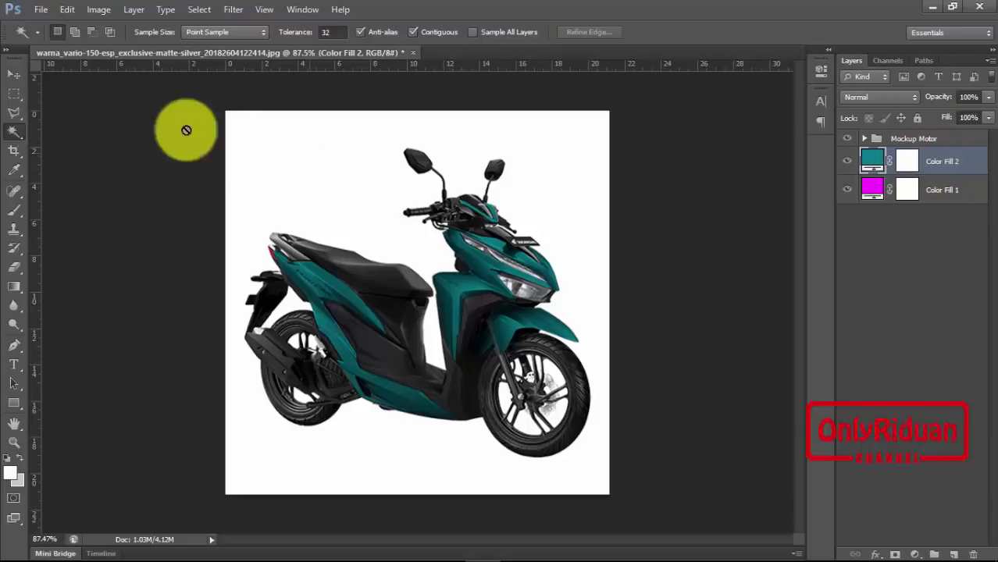
click(40, 11)
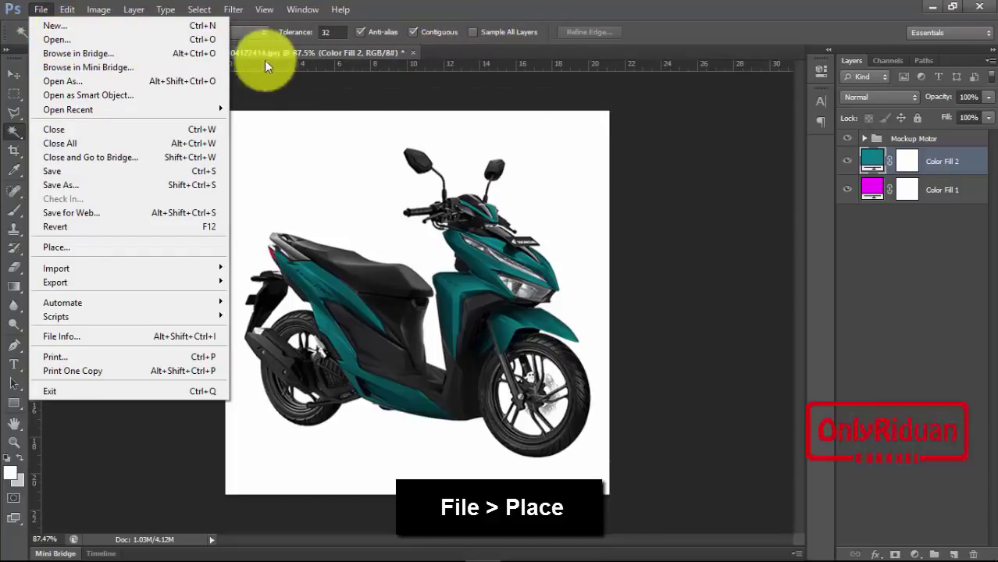
Place the 516664 graphic and scale it to about 40% to cover the scooter's body panels
click(61, 246)
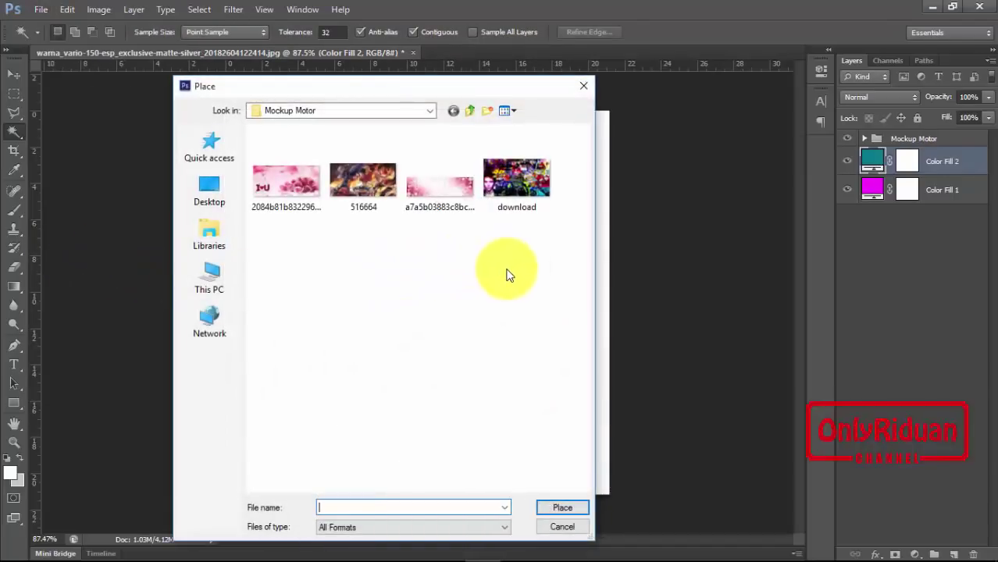
click(364, 184)
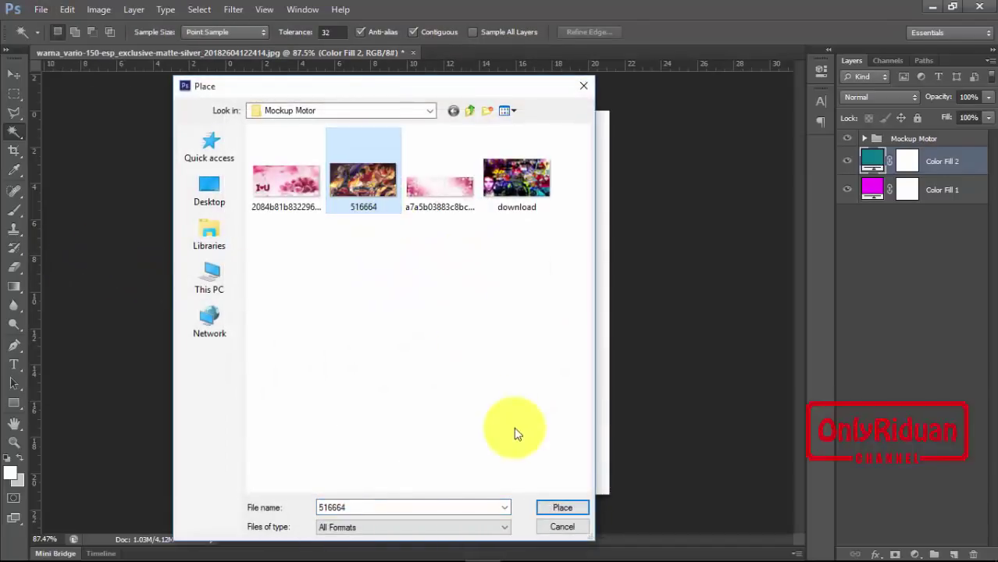
click(561, 508)
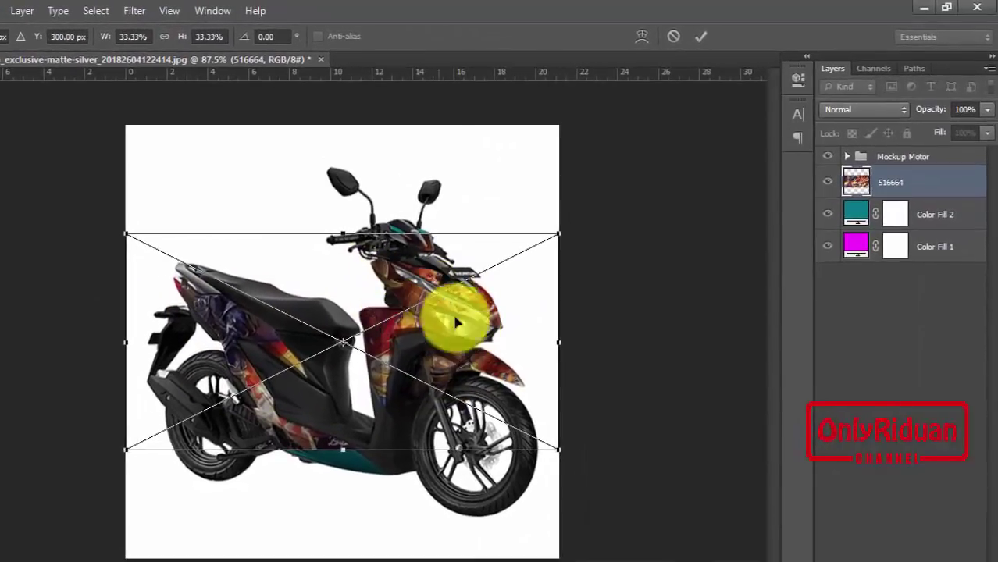
drag(555, 451, 610, 475)
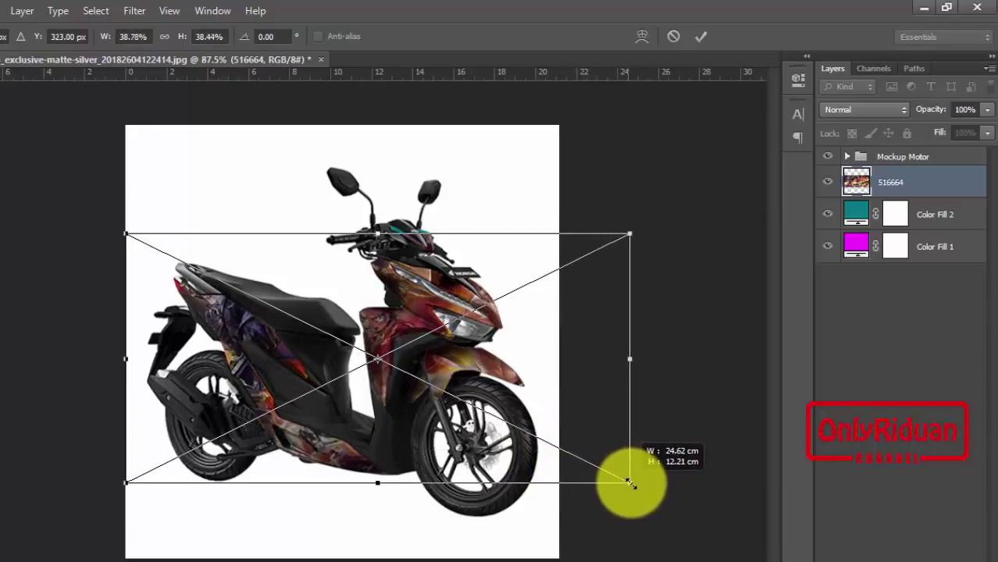
drag(610, 474, 651, 483)
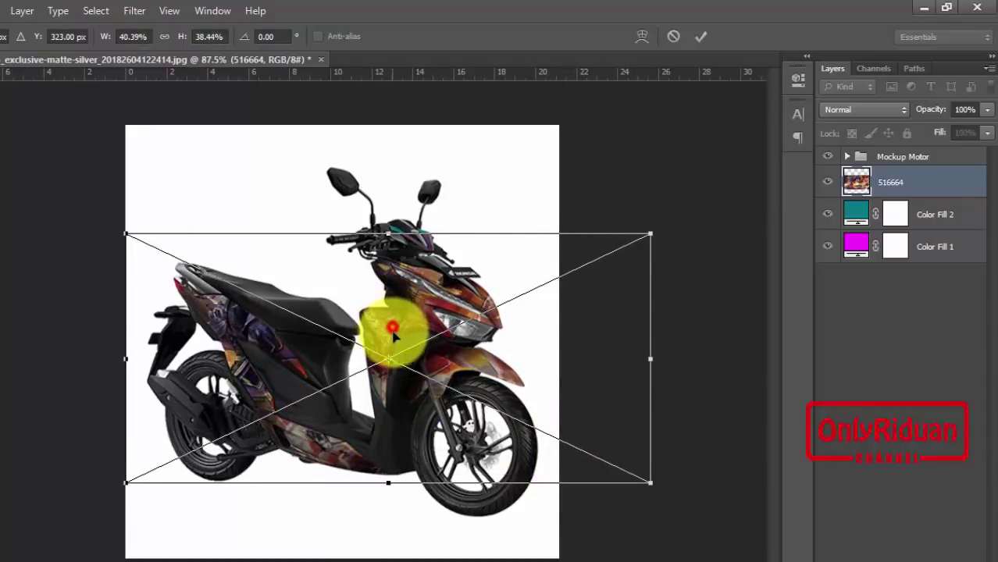
mouse_move(393, 334)
mouse_down()
mouse_move(397, 342)
mouse_move(393, 335)
mouse_up()
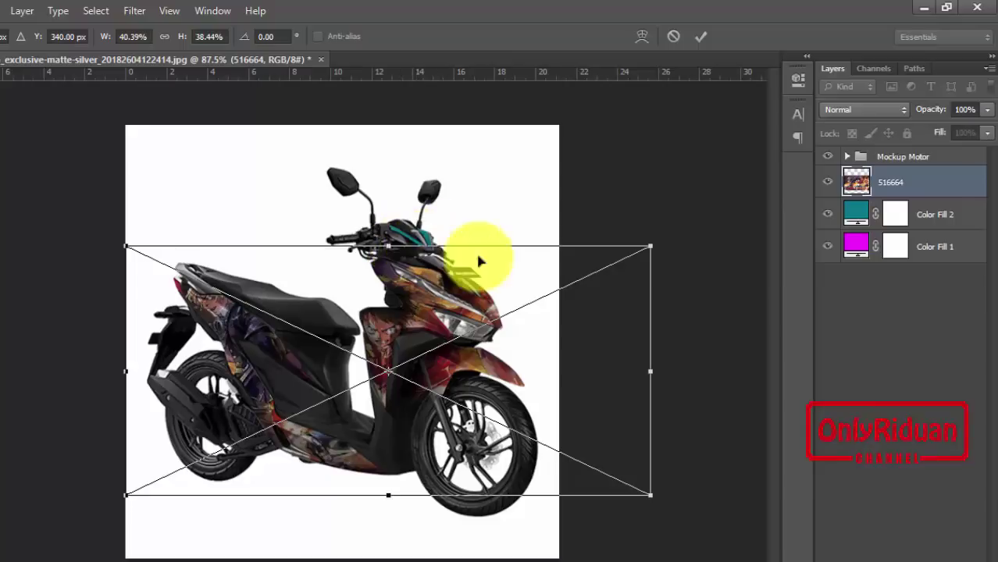
Commit the 516664 placement and hide both Color Fill 2 and Color Fill 1
click(701, 36)
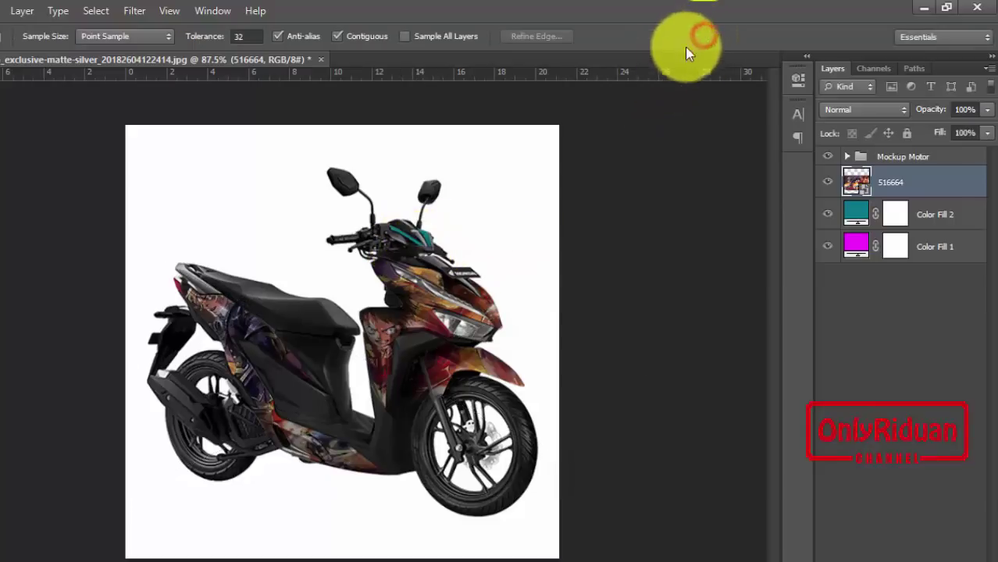
click(830, 217)
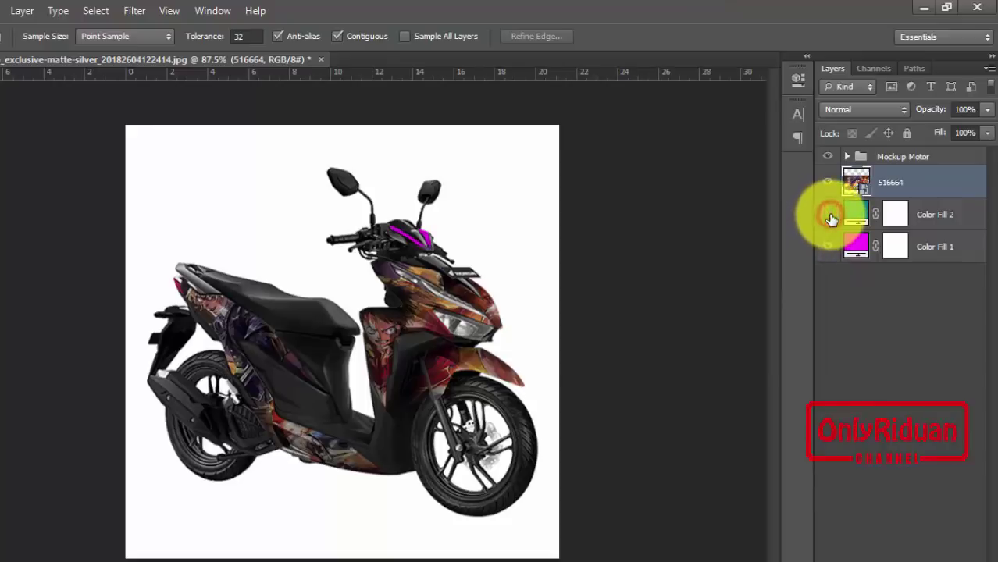
click(830, 247)
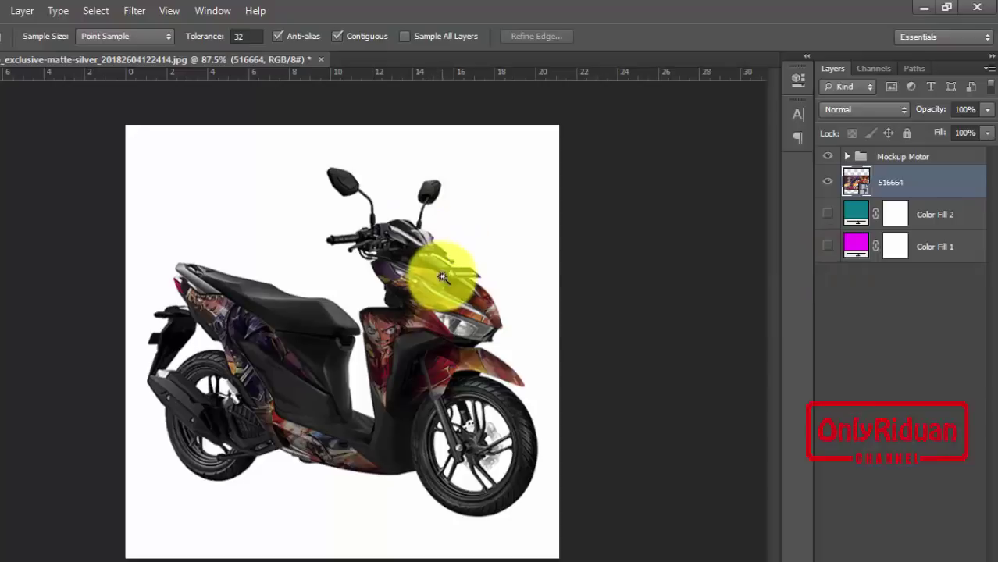
Nudge the 516664 layer slightly lower on the scooter with the Move tool
key(v)
click(913, 186)
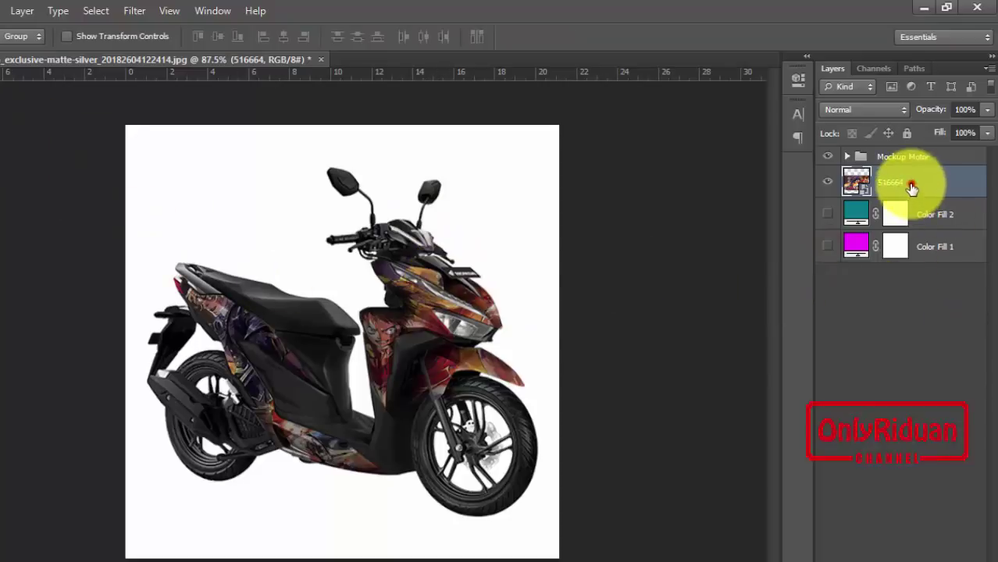
drag(454, 328, 455, 334)
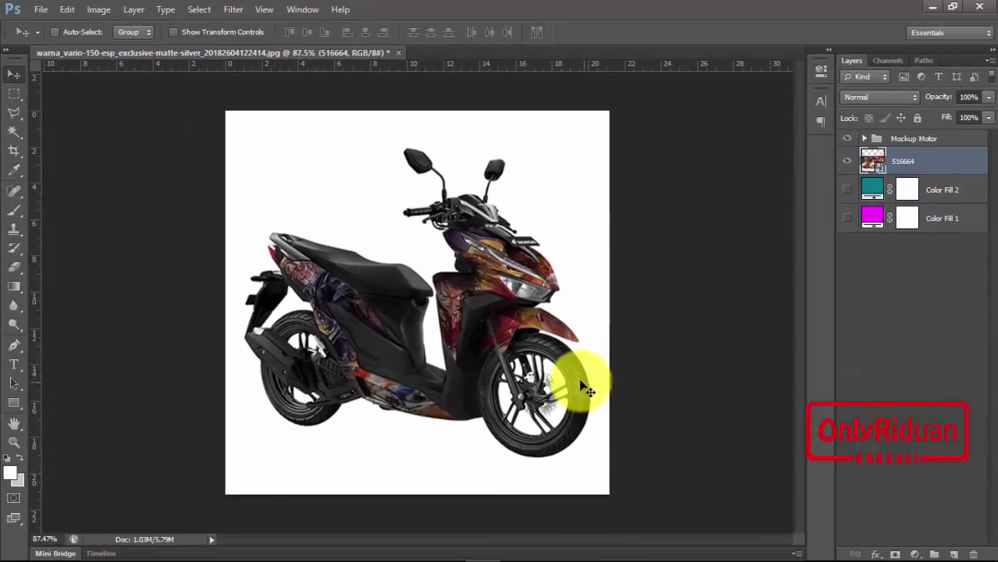
Place the download graphic into the document above 516664
click(41, 9)
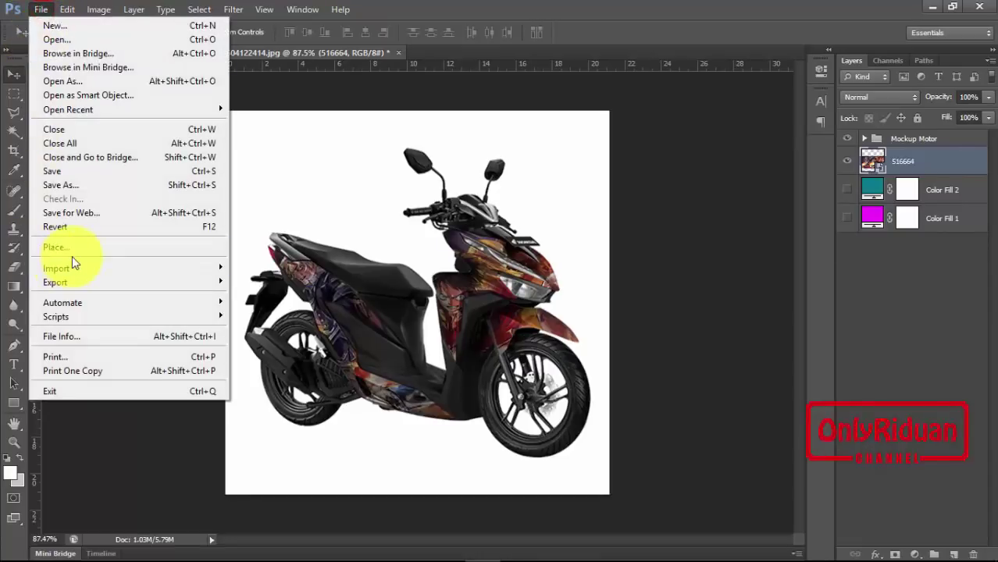
click(73, 248)
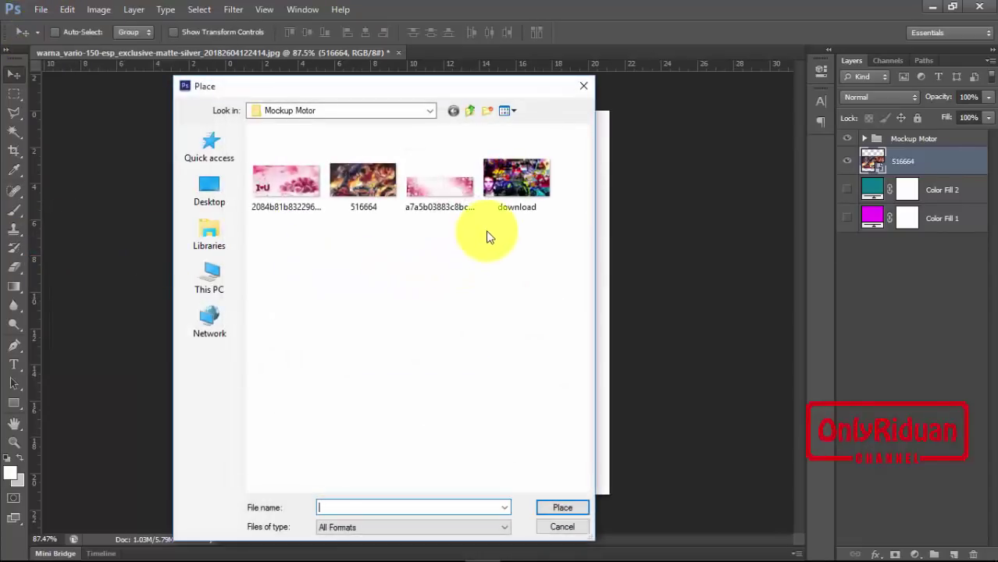
click(515, 179)
click(563, 508)
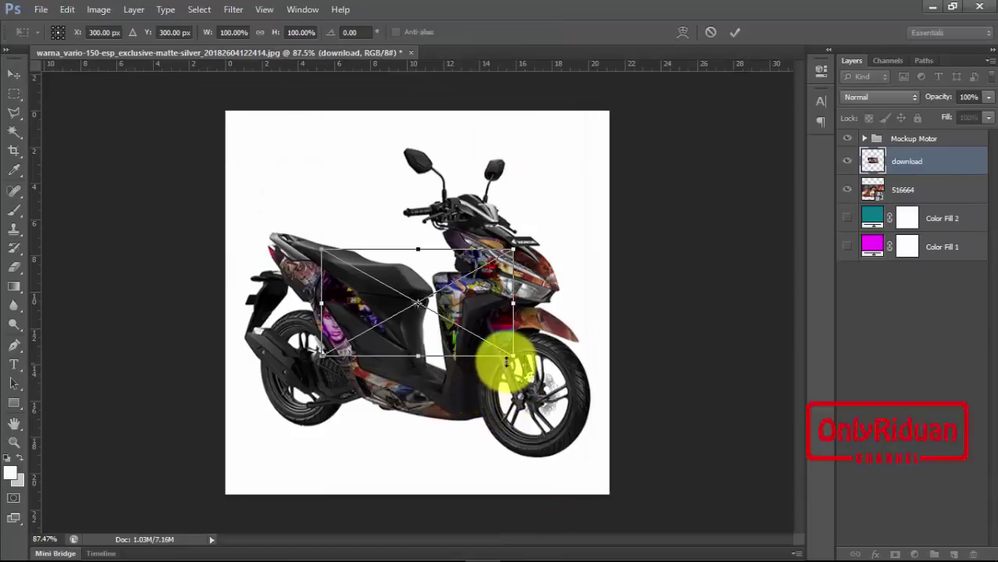
Enlarge the download graphic to about 195%, rotate it roughly 23°, and stretch it across the body
mouse_move(514, 356)
mouse_down()
mouse_move(584, 408)
mouse_move(623, 419)
mouse_up()
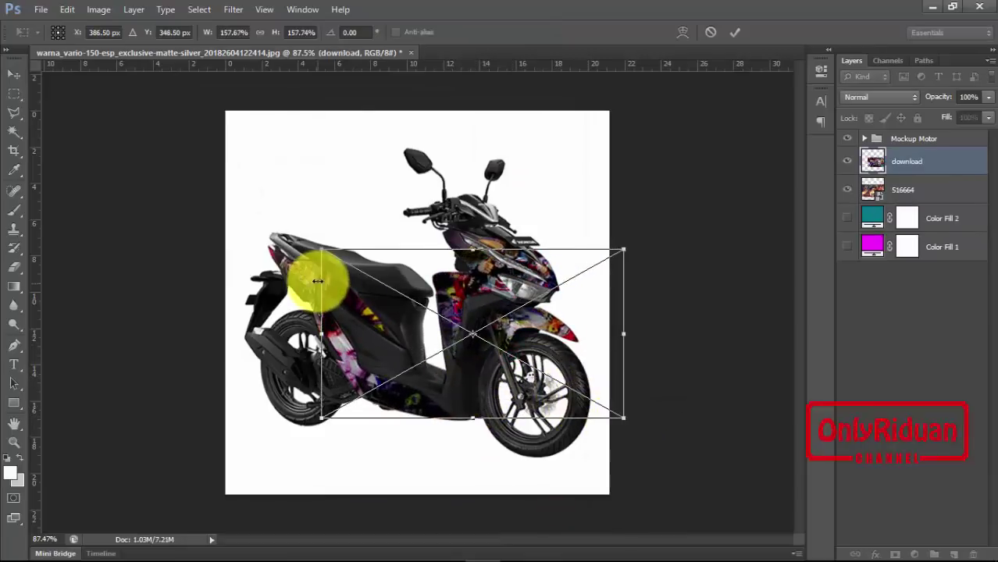
drag(322, 251, 258, 213)
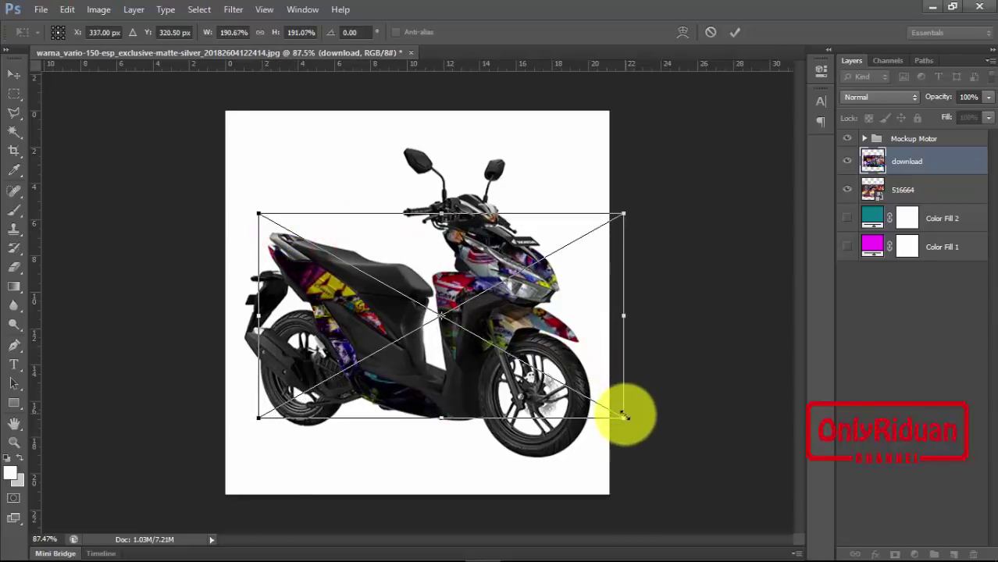
mouse_move(623, 418)
mouse_down()
mouse_move(642, 446)
mouse_move(637, 464)
mouse_move(606, 508)
mouse_move(586, 513)
mouse_up()
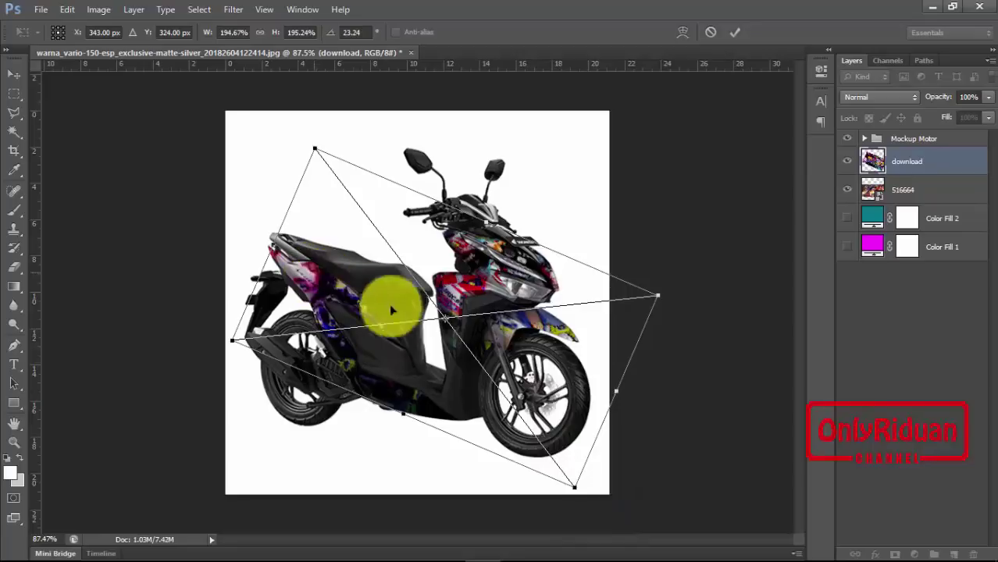
drag(441, 328, 452, 328)
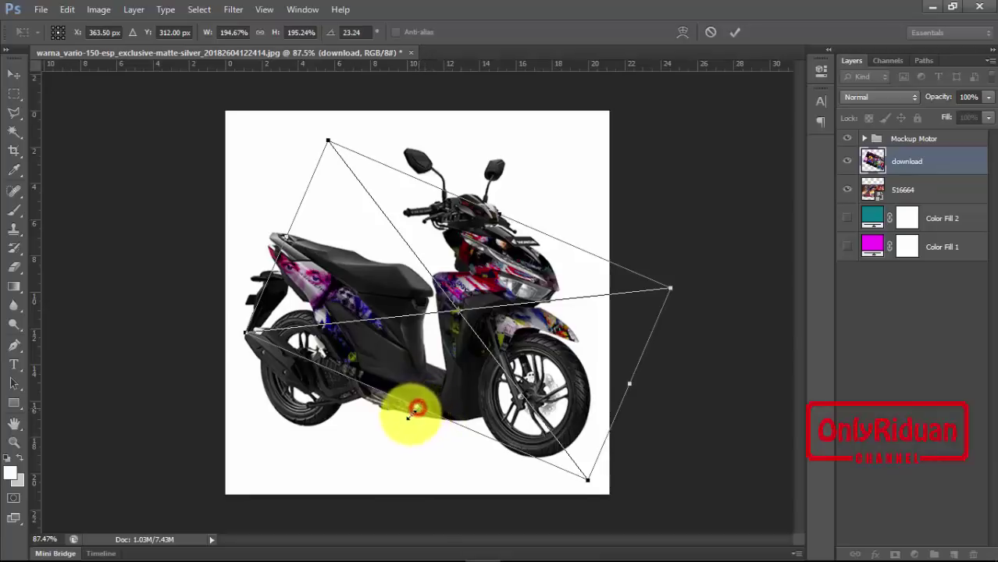
drag(419, 409, 410, 424)
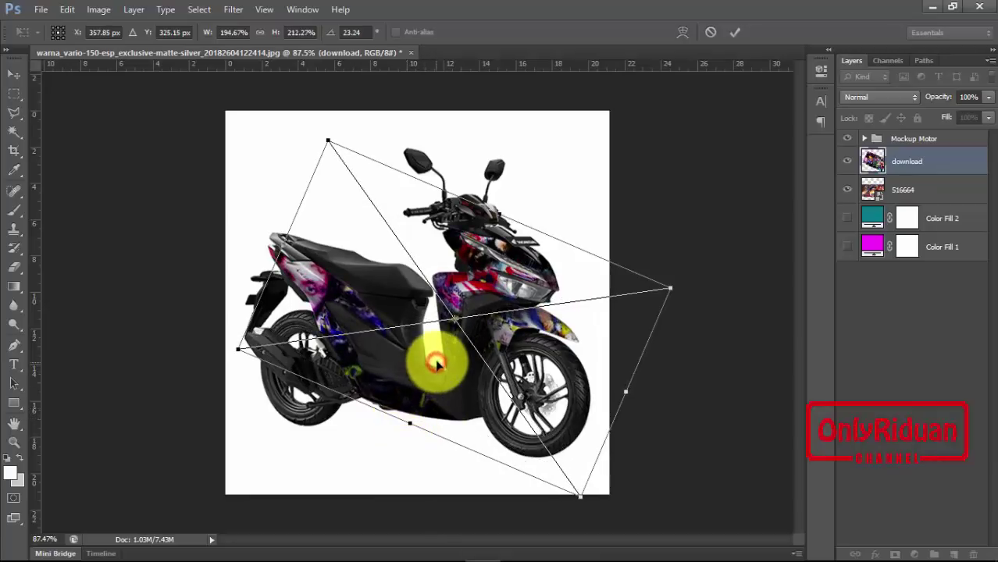
drag(436, 358, 441, 355)
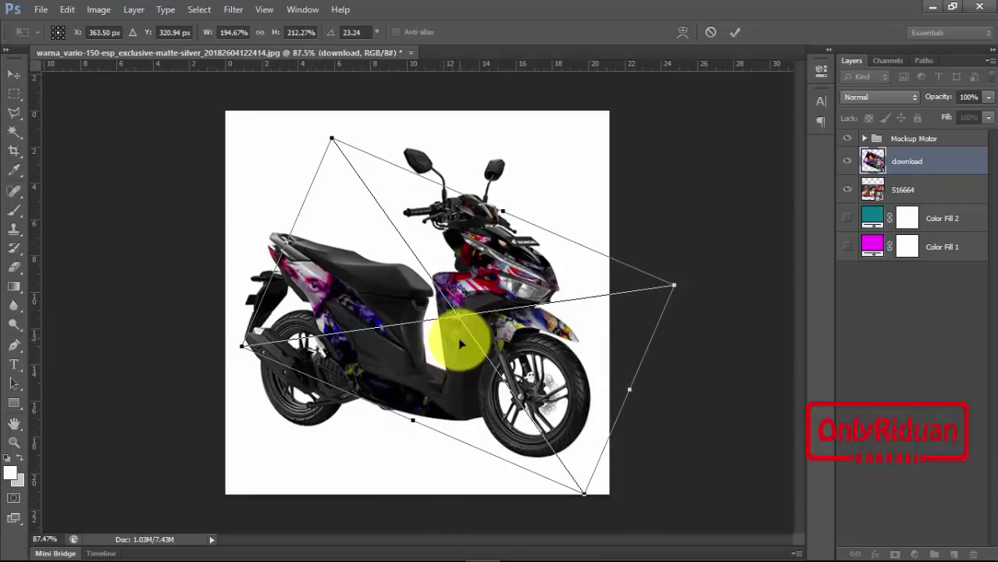
click(736, 31)
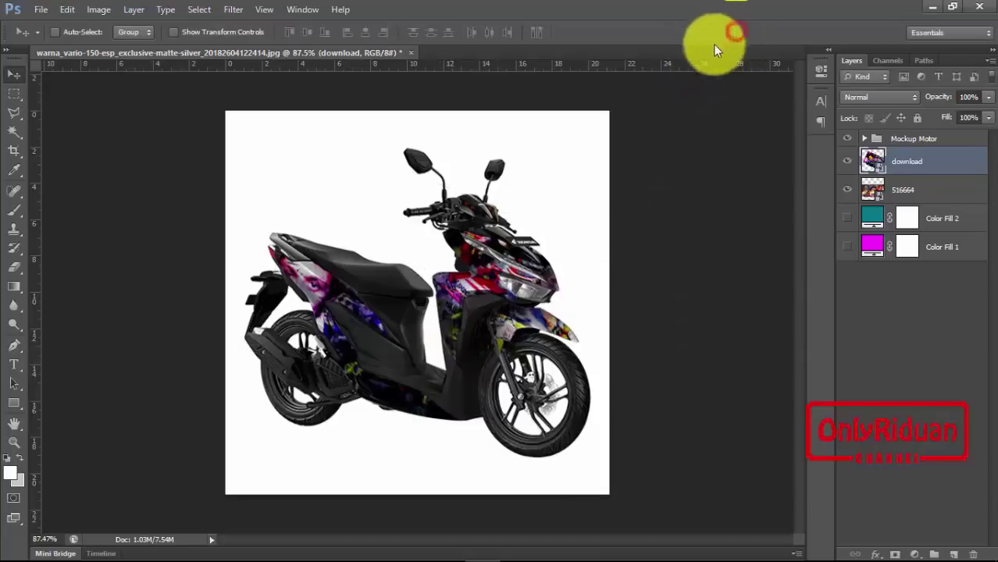